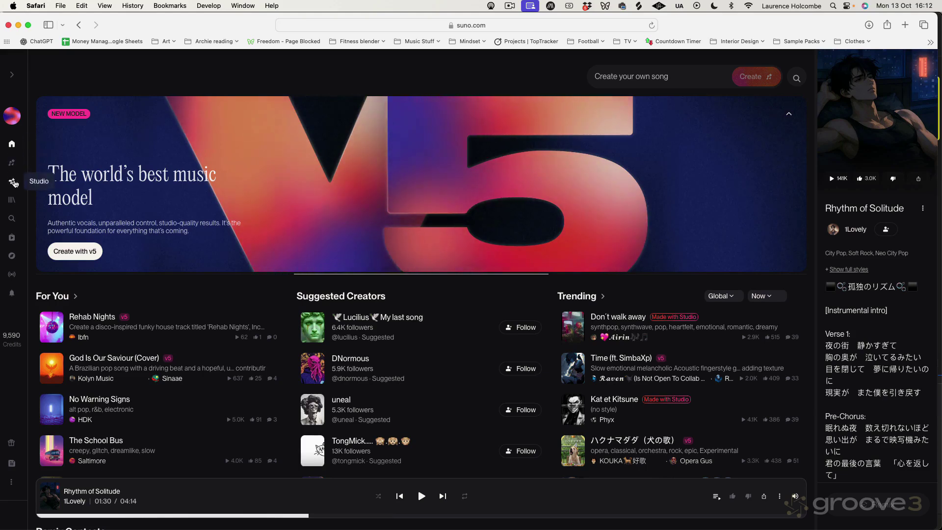
Step: Open Studio's empty Untitled Project and widen the Safari window to the screen edge
click(11, 183)
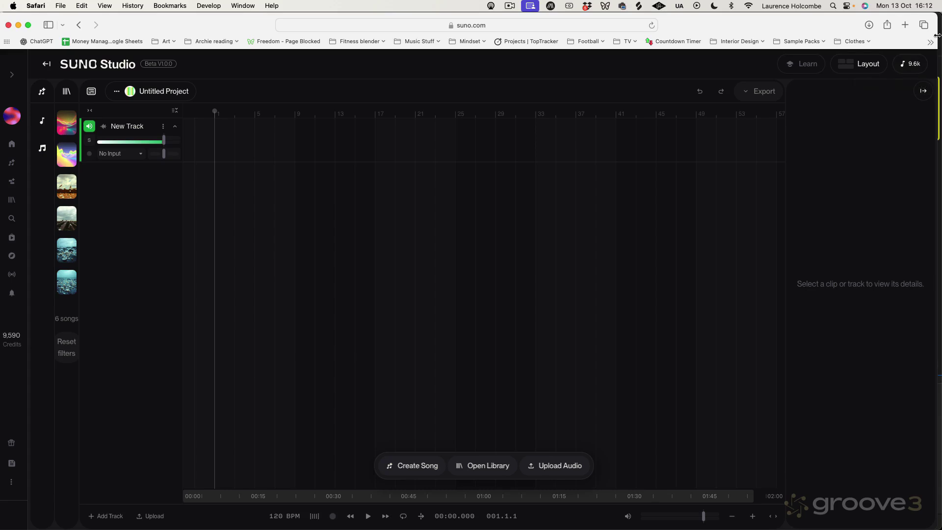
drag(937, 35, 941, 34)
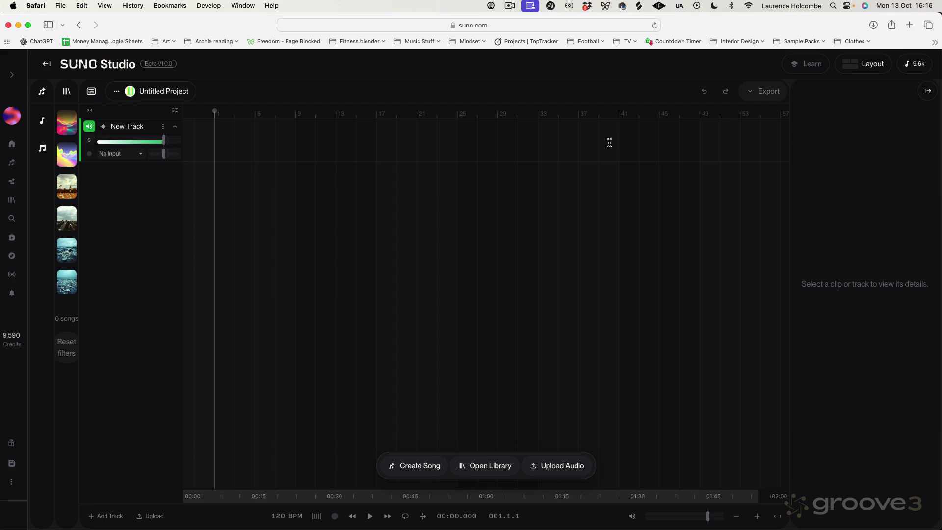
Step: Open the Create Song panel and show the lyrics helper's Edit Lyrics and Write Full Song options
click(413, 465)
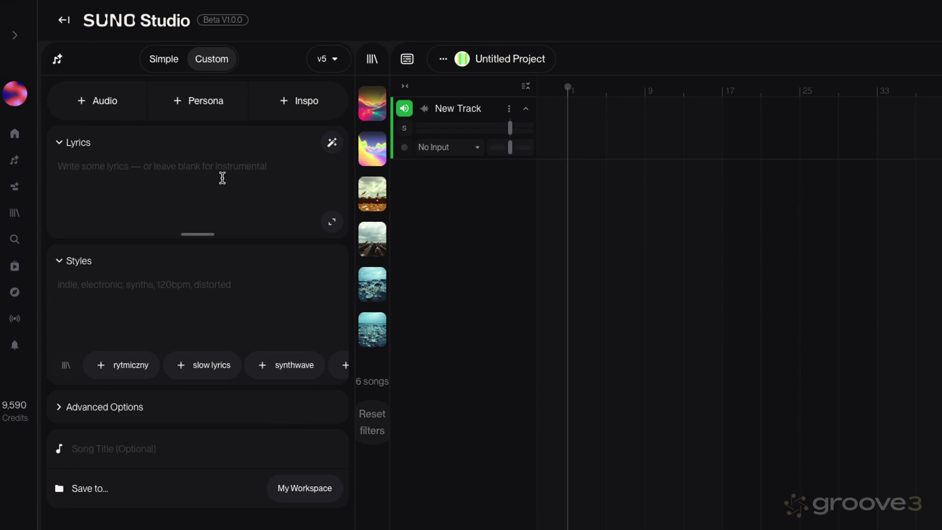
click(332, 143)
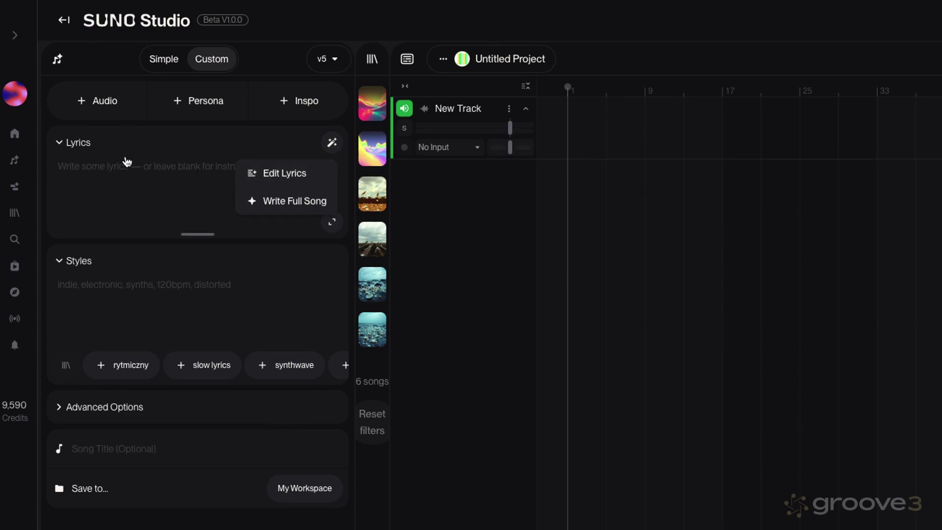
Step: Write full-song lyrics from the prompt 'A cool song about longing. Quite abstract lyrically'
click(261, 202)
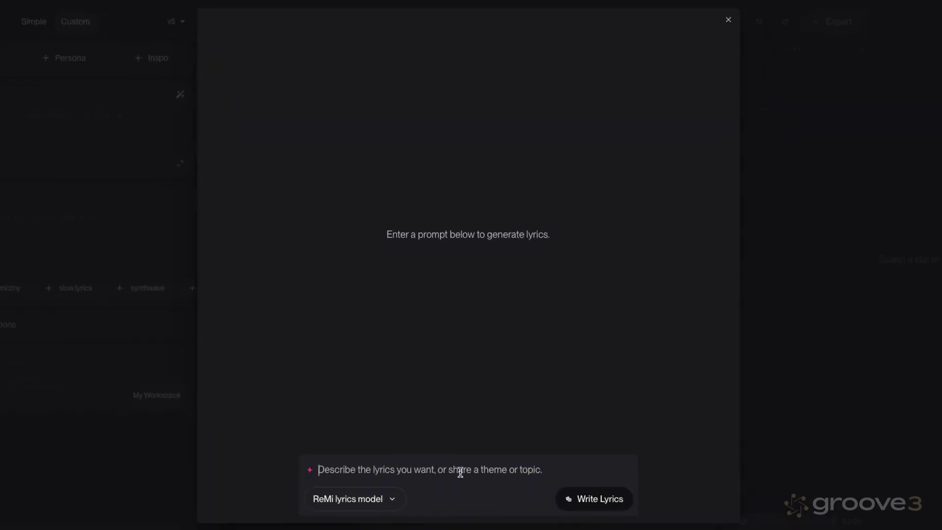
text(A s)
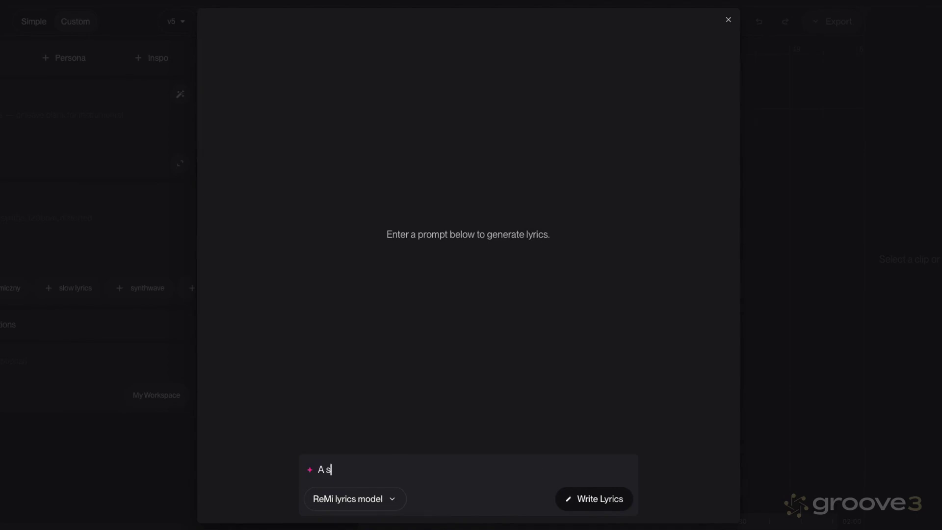
text(ong about longing. Quite abstract )
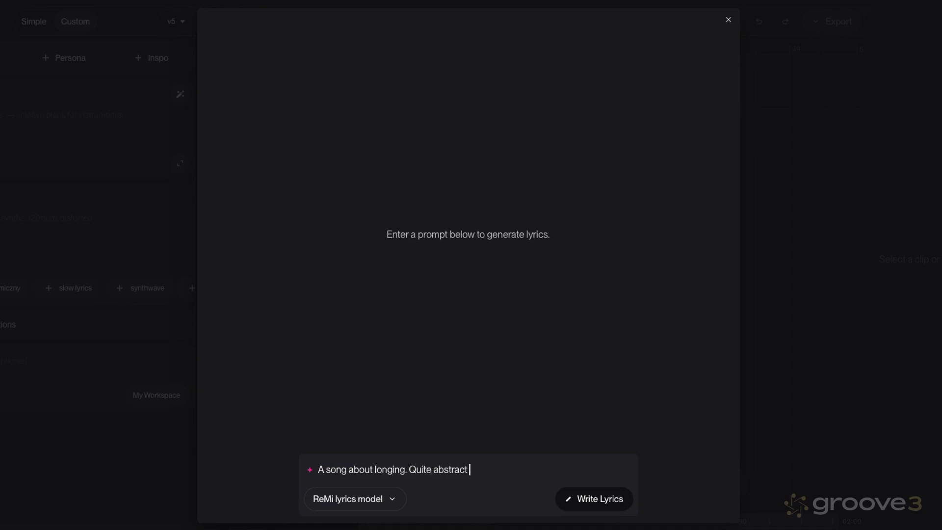
text(lyrically)
click(326, 470)
text(cool)
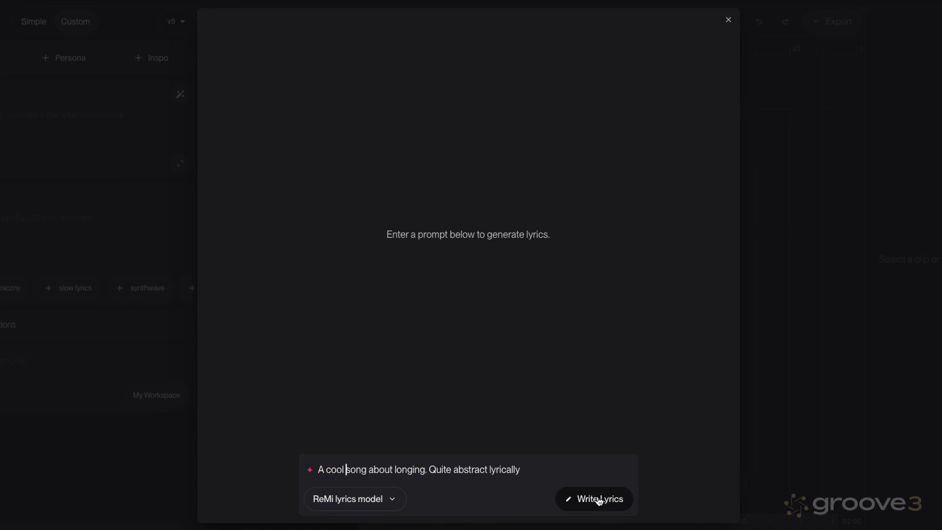
click(598, 498)
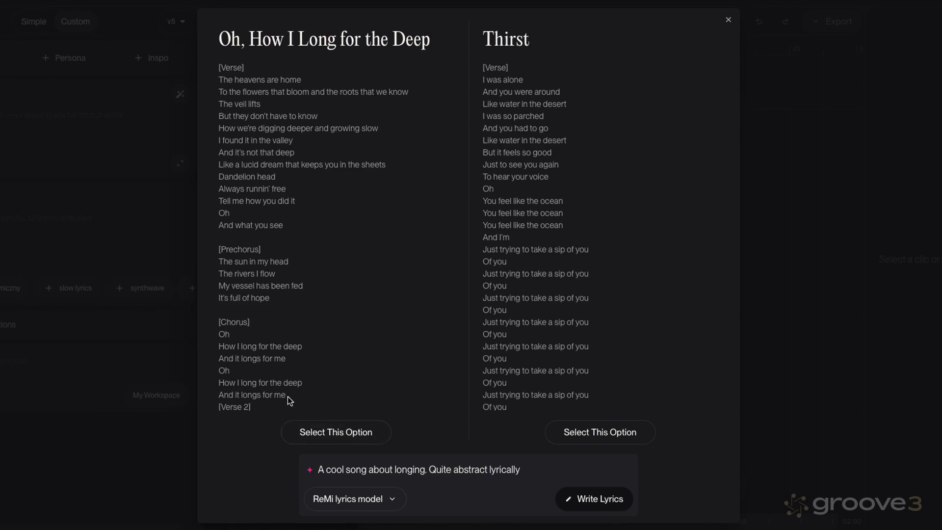
Step: Adopt the 'Oh, How I Long for the Deep' lyrics and expand the '70s soul, rare groove, mid tempo' style
click(333, 434)
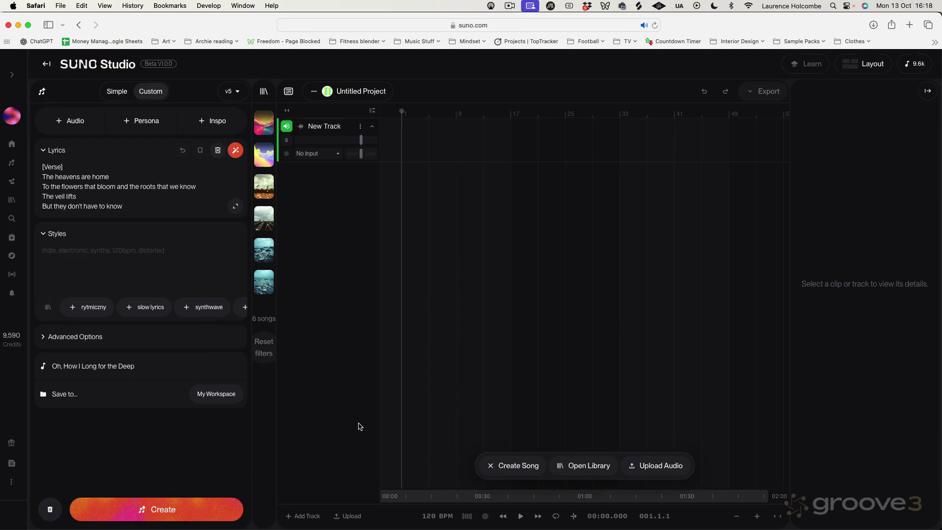
click(94, 252)
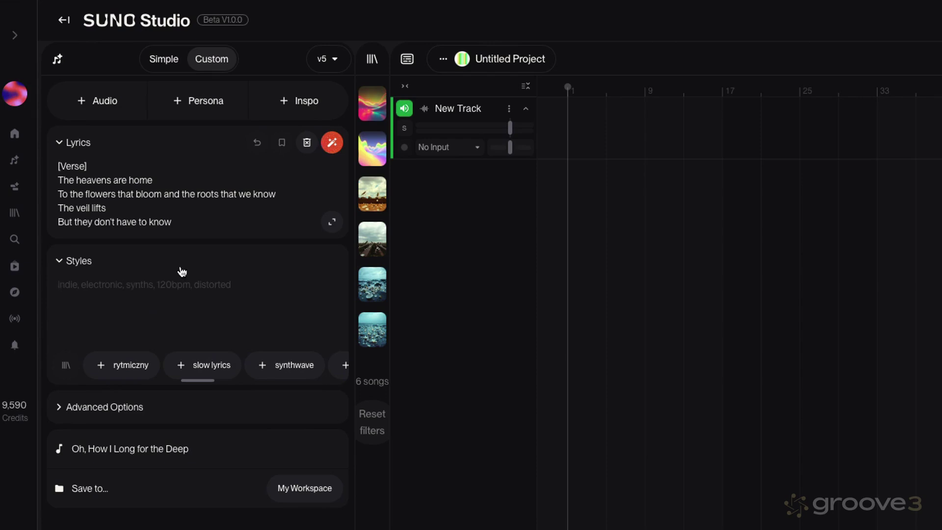
text(7)
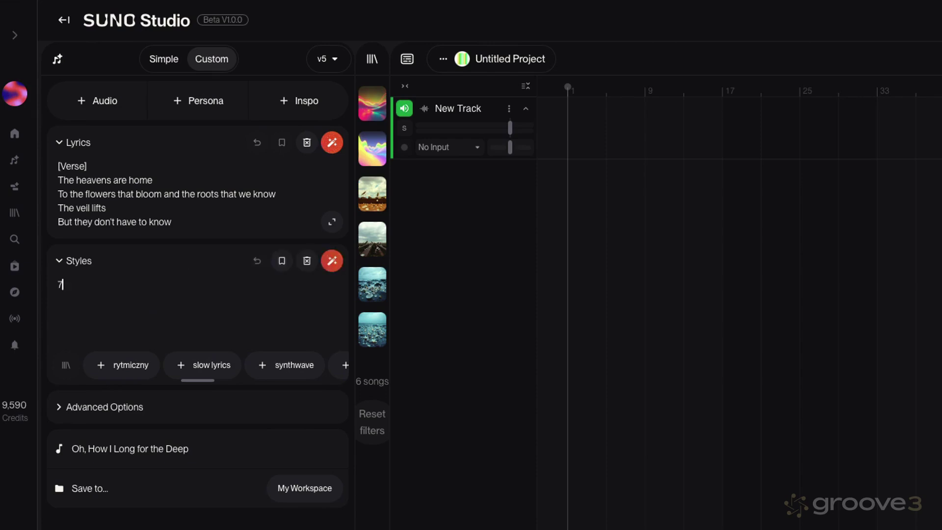
text(0s soul, rare groove, mid tempo)
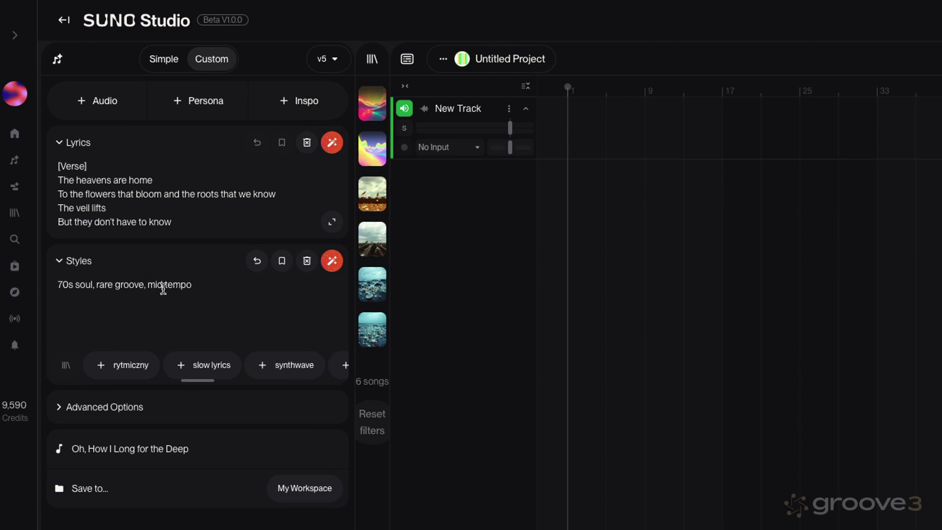
click(332, 267)
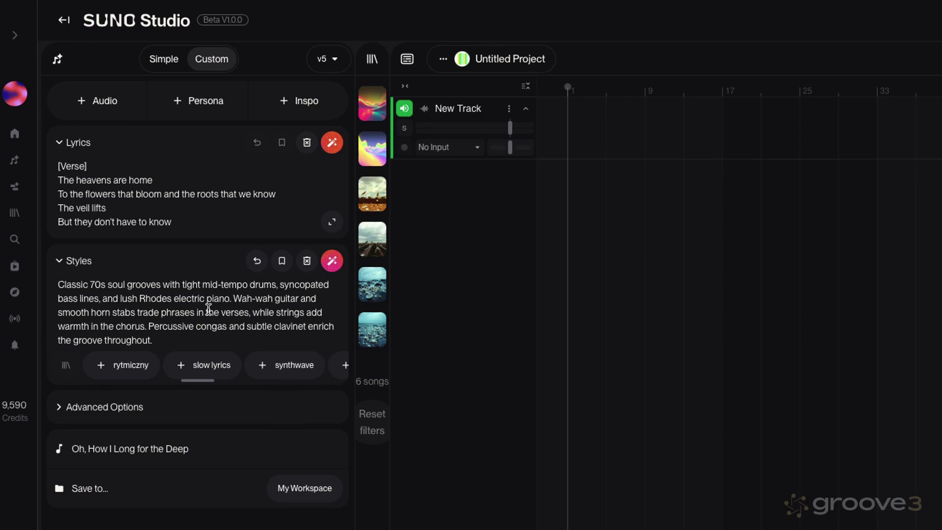
Step: In Advanced Options choose Female vocals, Style Influence 68% and Weirdness 25%
click(61, 407)
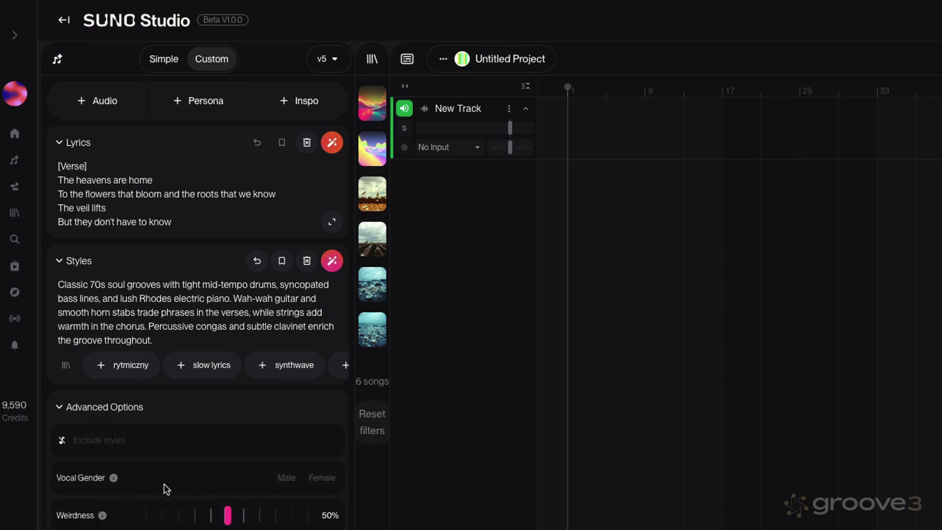
click(319, 478)
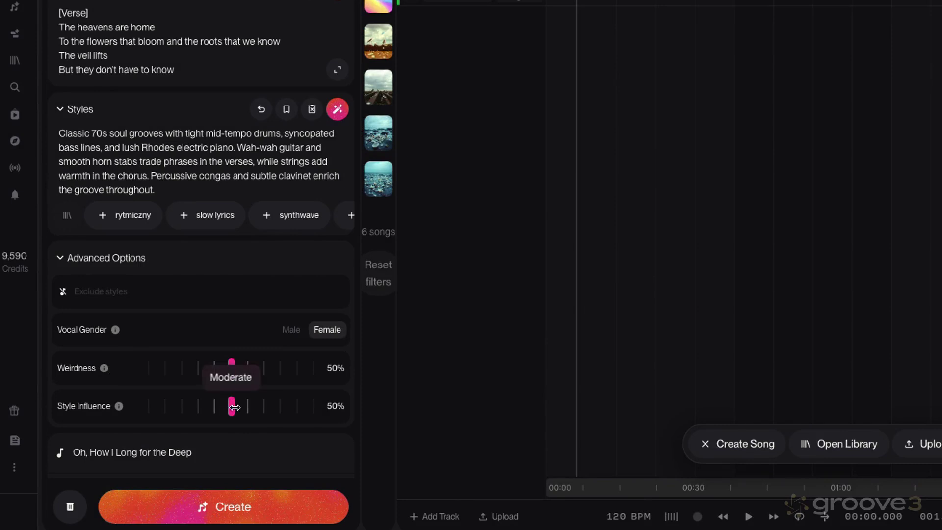
drag(231, 407, 261, 407)
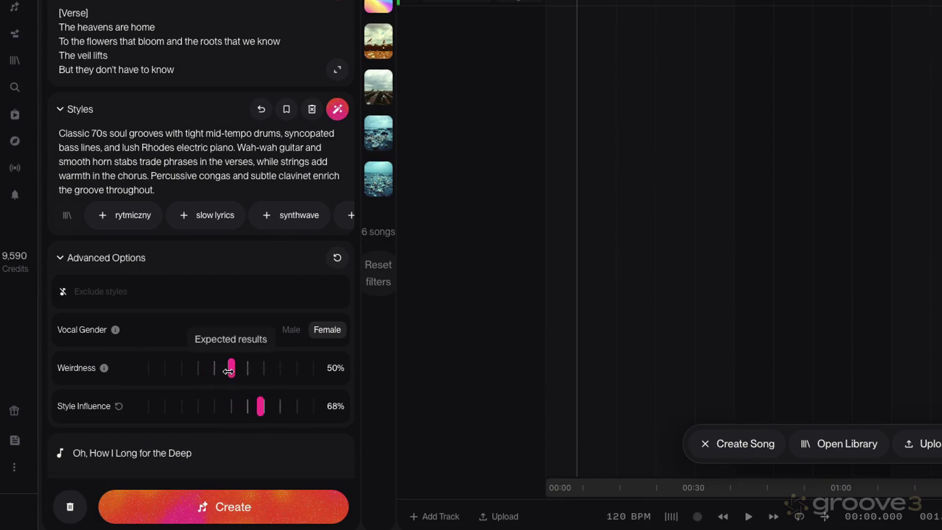
drag(231, 368, 183, 369)
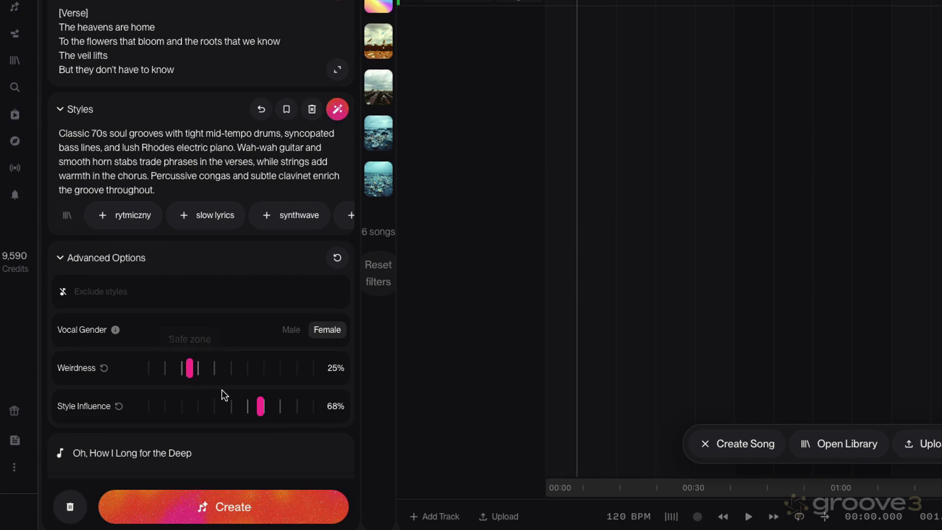
scroll(223, 393, down, 1)
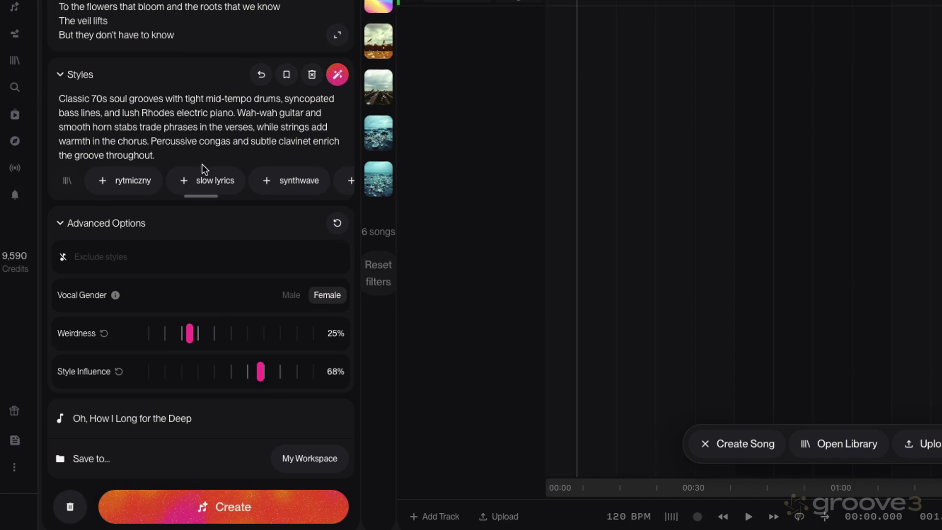
scroll(204, 168, up, 1)
scroll(202, 166, down, 2)
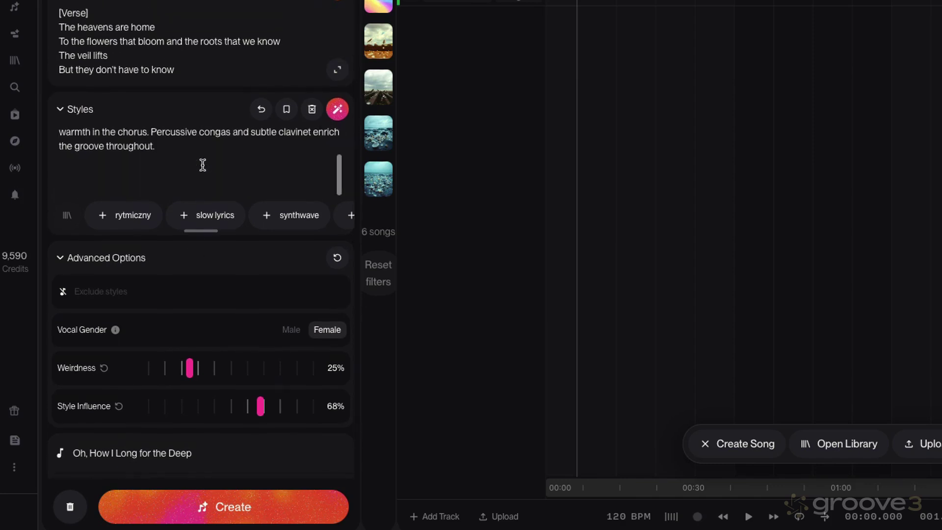
scroll(183, 438, down, 1)
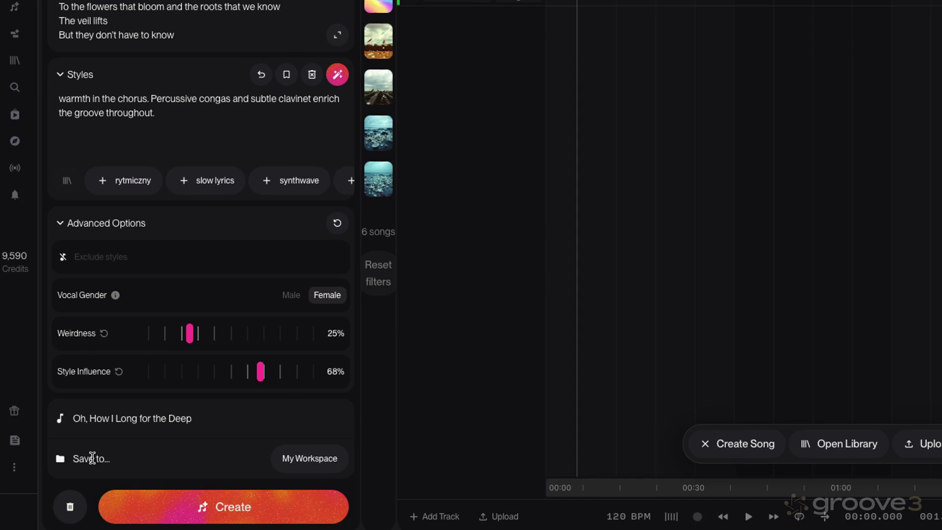
Step: Choose the Groove 3 course workspace and create the 'Oh, How I Long for the Deep' song
click(309, 460)
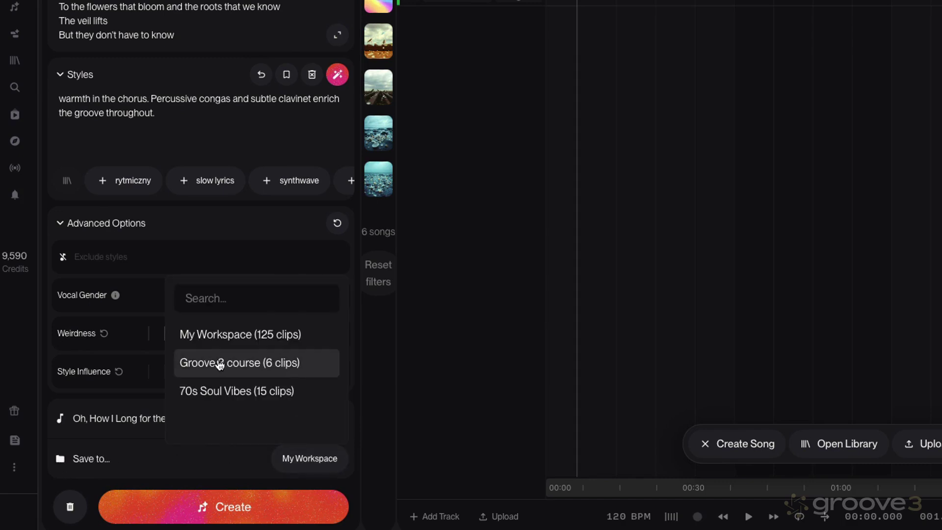
click(240, 363)
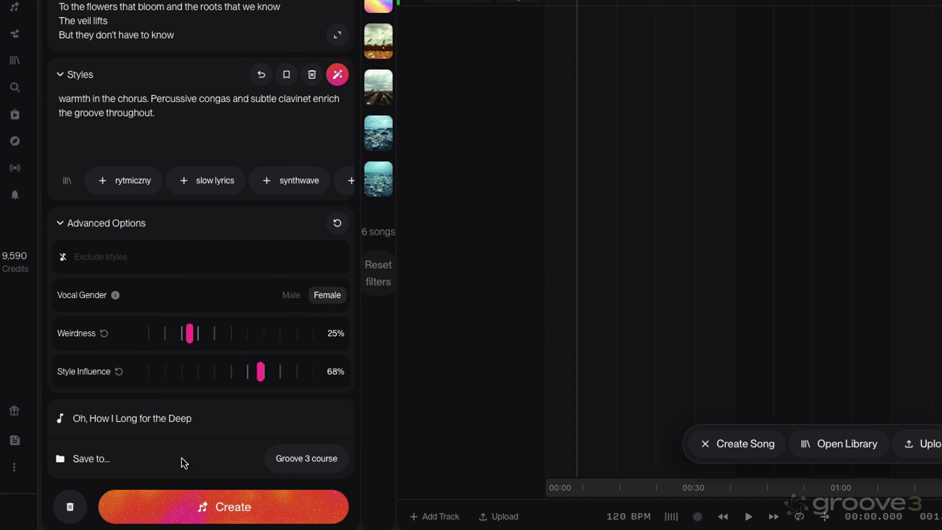
click(228, 510)
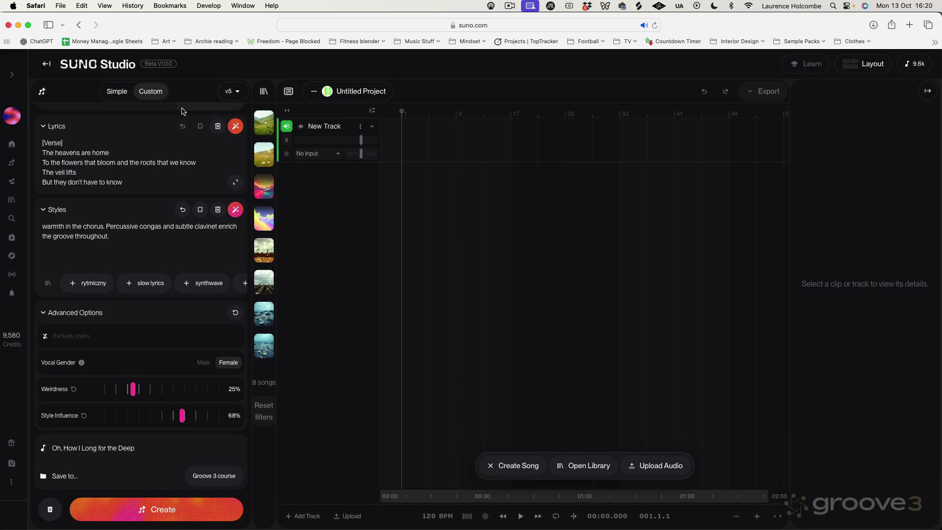
Step: Collapse the Create panel, show the full library list, and play the second new take
click(42, 91)
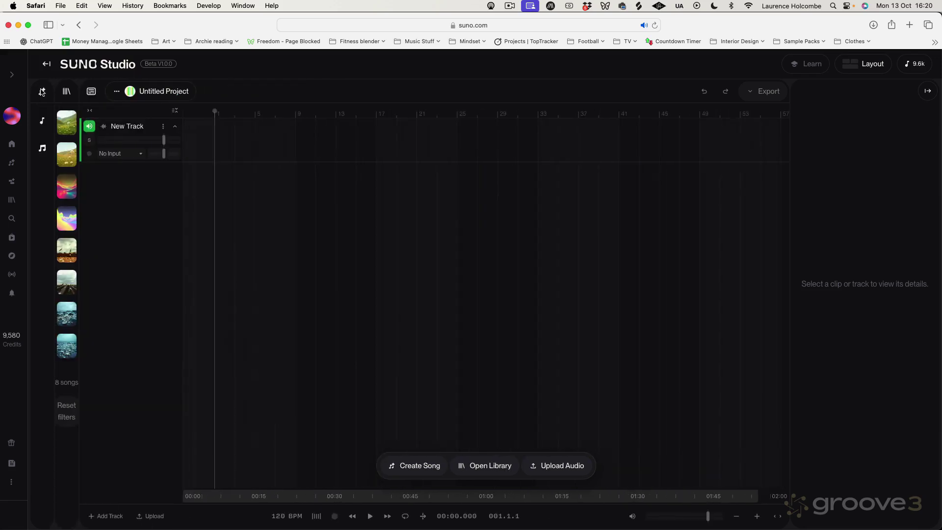
click(77, 96)
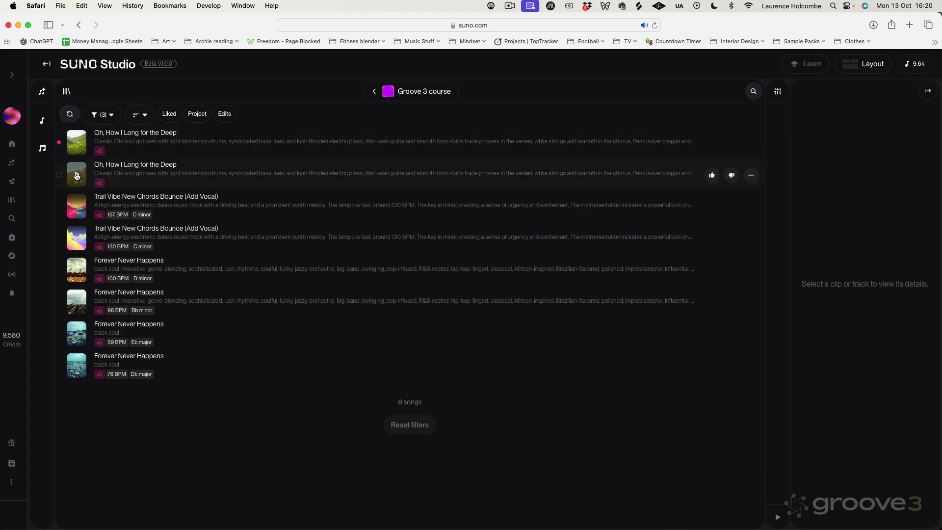
click(76, 175)
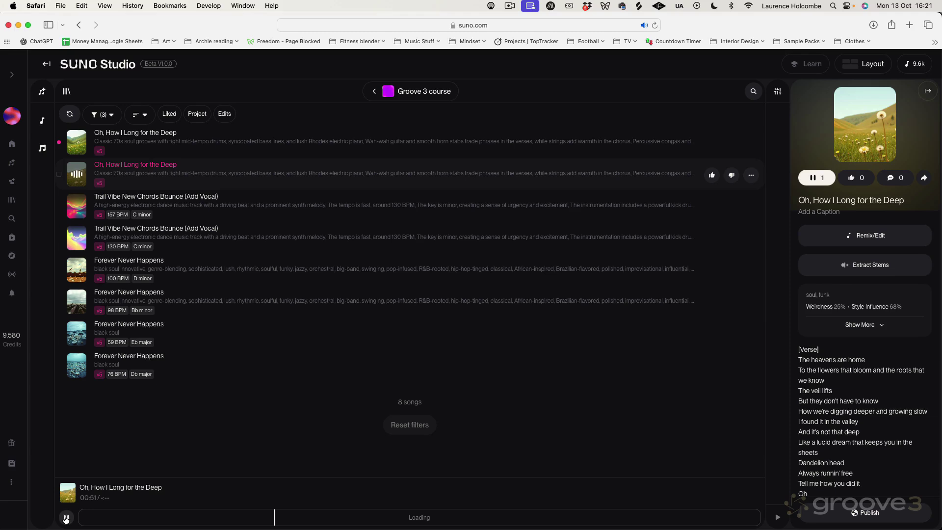
Step: Scroll through the second take's lyrics and pause its playback
scroll(797, 441, down, 2)
scroll(842, 440, down, 4)
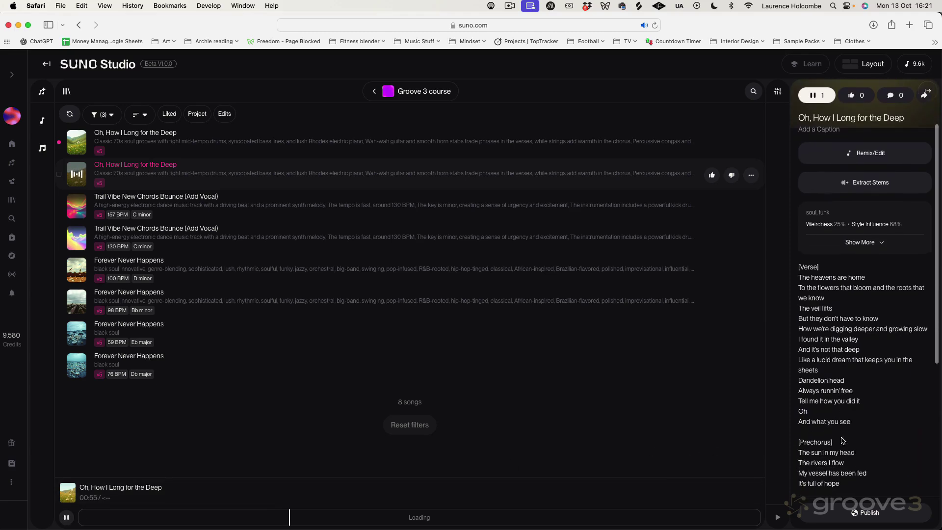
scroll(841, 440, down, 2)
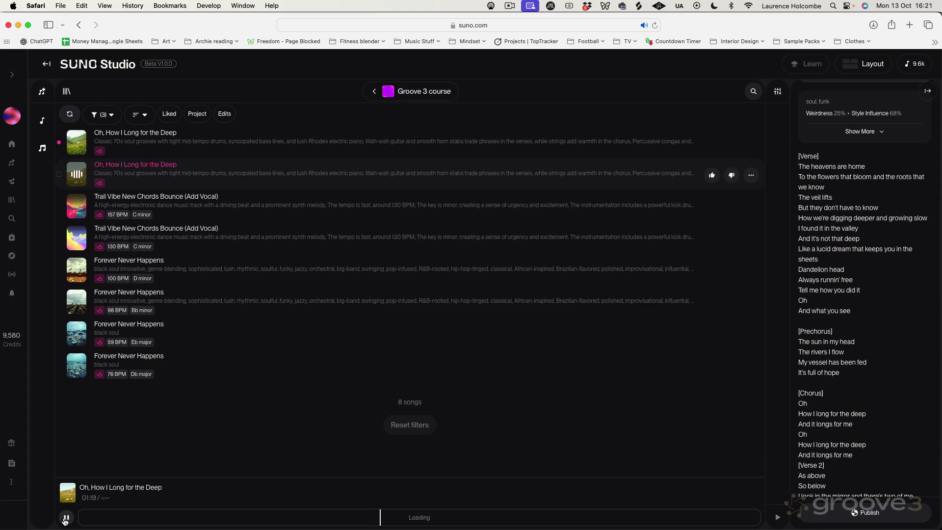
click(65, 518)
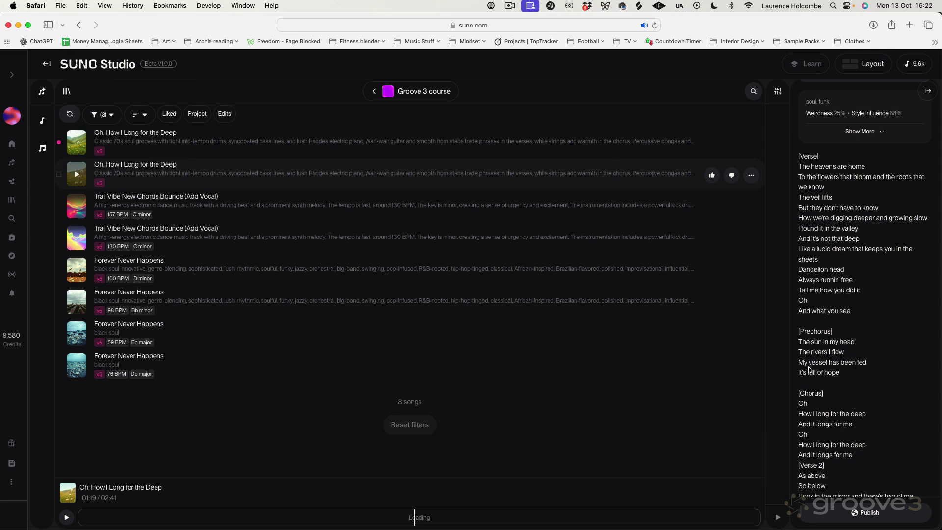
scroll(834, 373, down, 5)
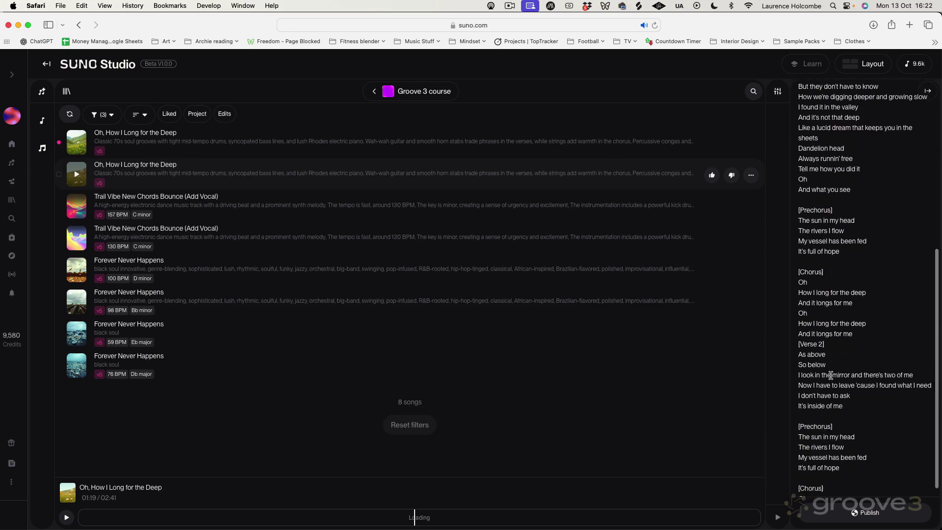
scroll(831, 375, down, 1)
scroll(831, 375, up, 10)
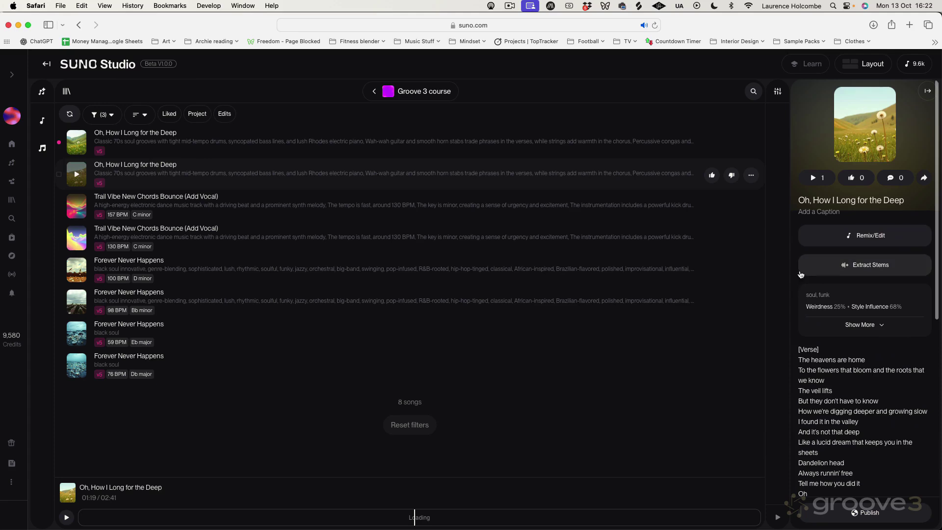
Step: Play the first 'Oh, How I Long for the Deep' take, then pause it
click(75, 144)
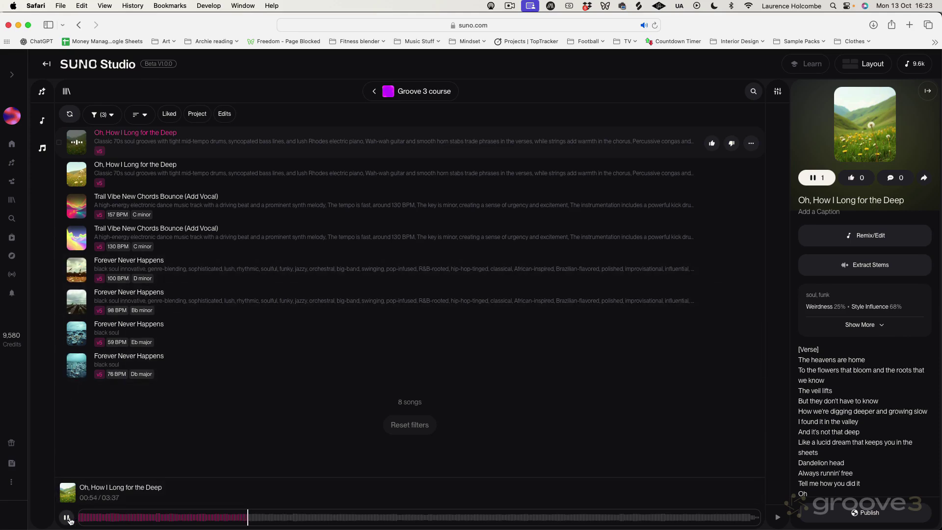
click(68, 518)
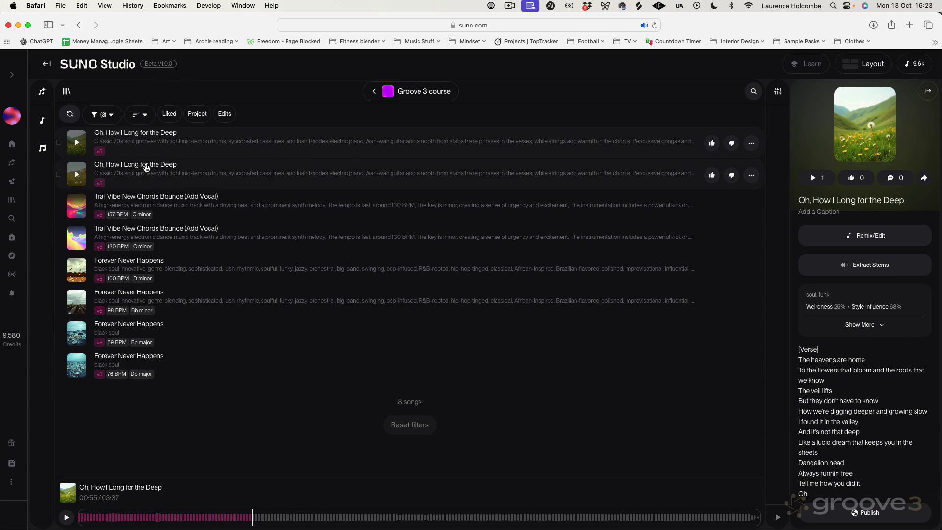
Step: Open the second take in Studio through Remix/Edit, then show its song details again
click(146, 168)
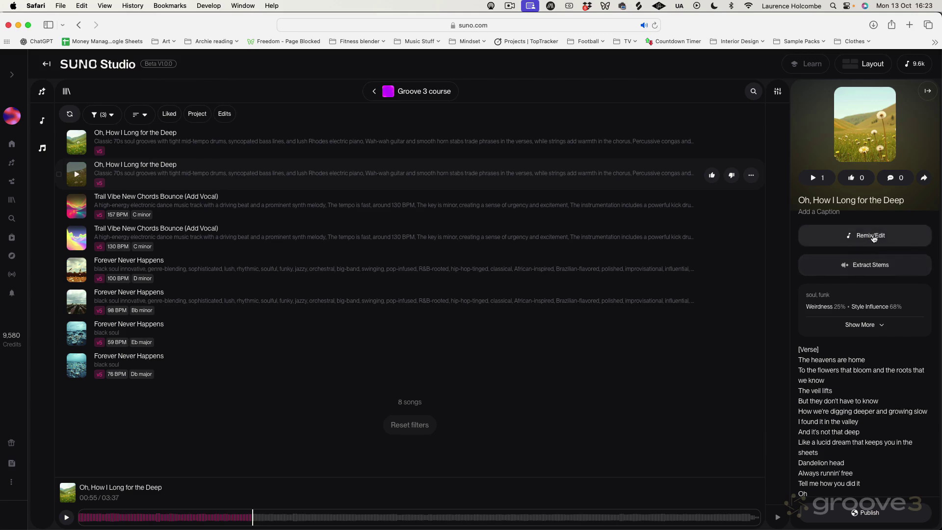
click(874, 237)
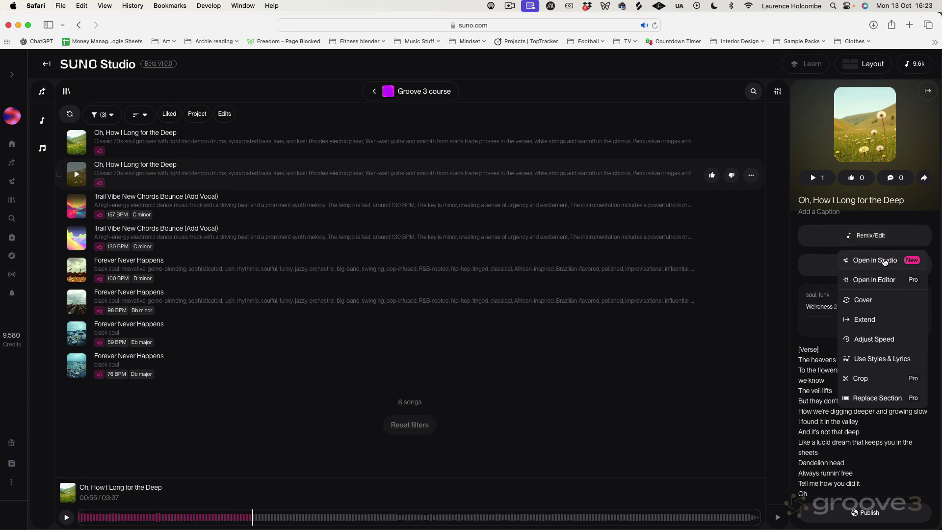
click(885, 261)
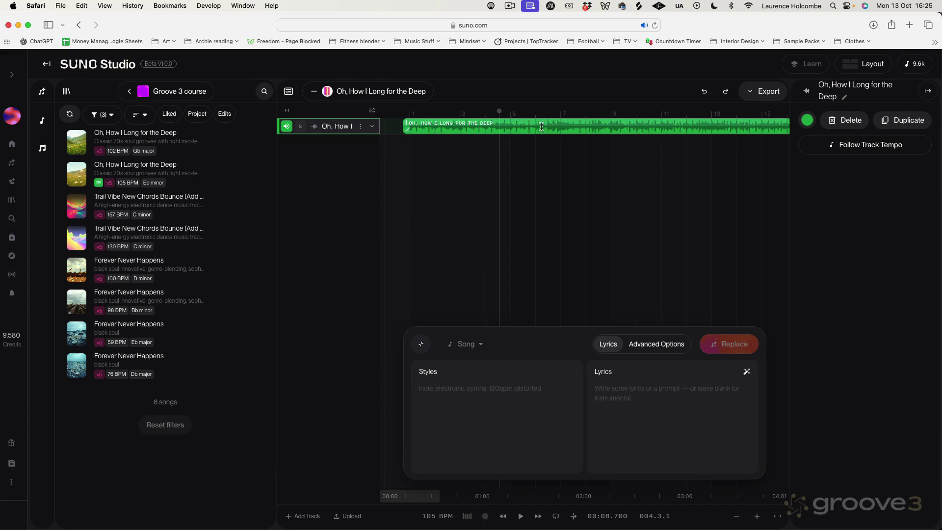
click(123, 170)
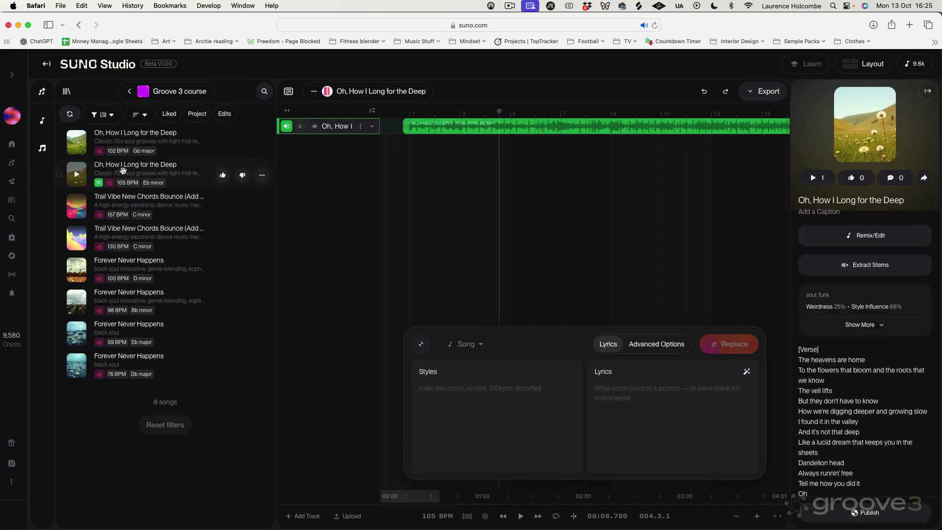
Step: Extract All Detected Stems from the 105 BPM take and review the processing Vocals, Drums and Bass stems
click(872, 265)
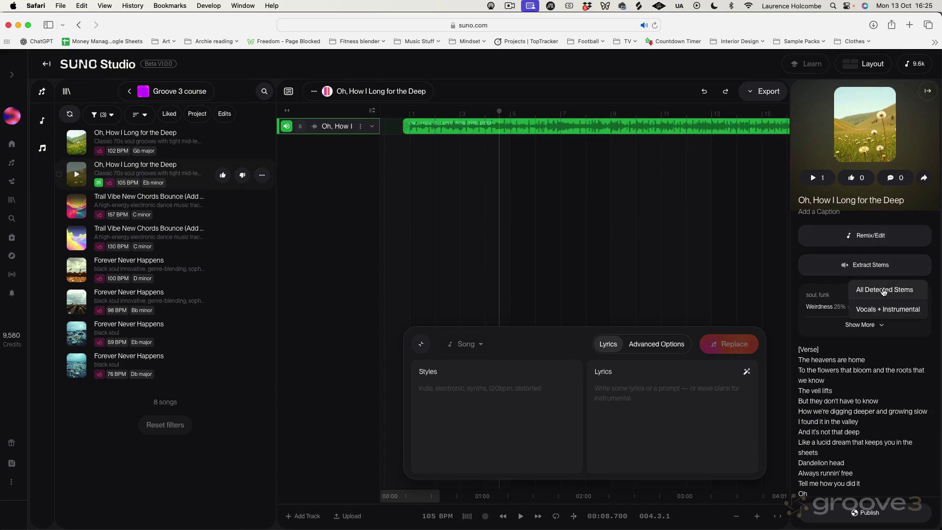
click(884, 291)
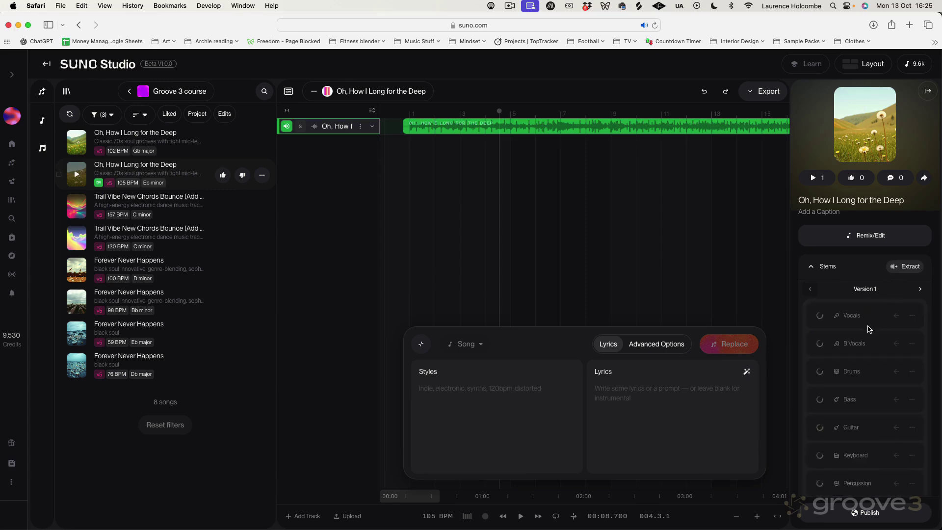
scroll(869, 329, down, 1)
scroll(868, 329, down, 6)
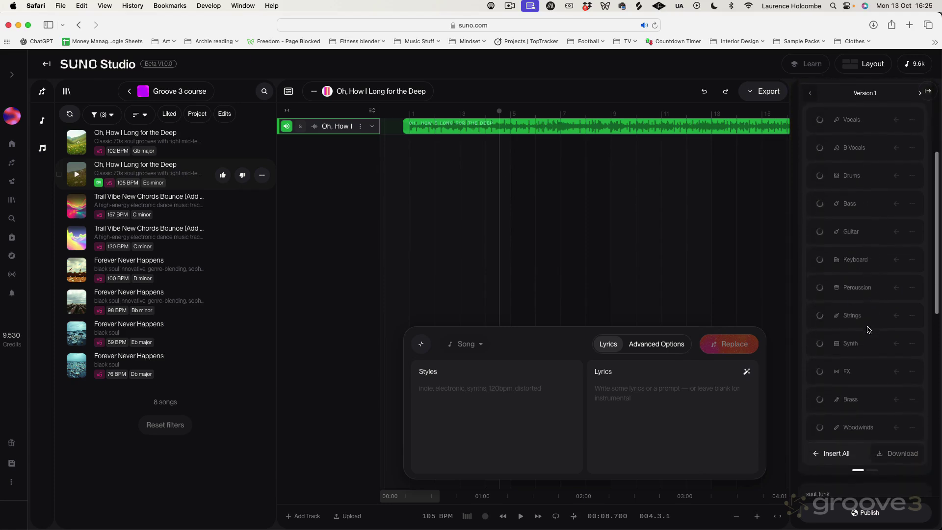
scroll(868, 330, up, 6)
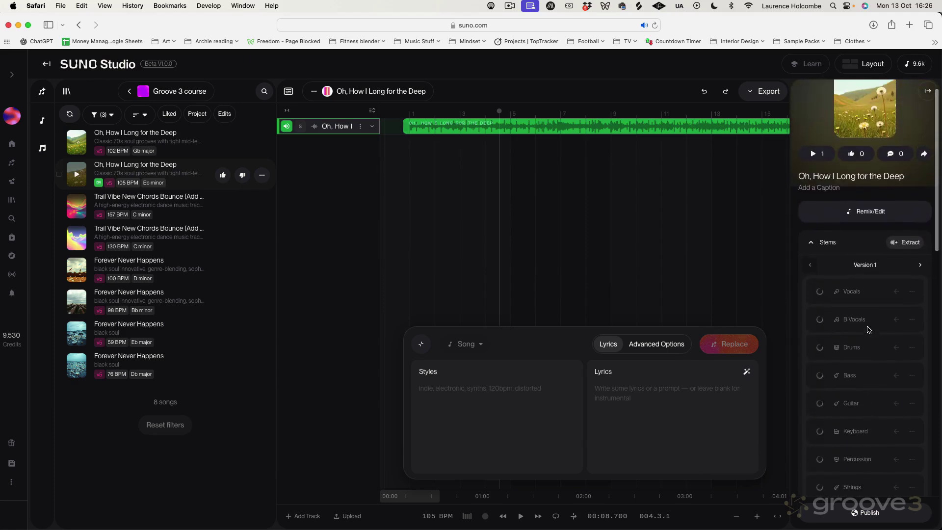